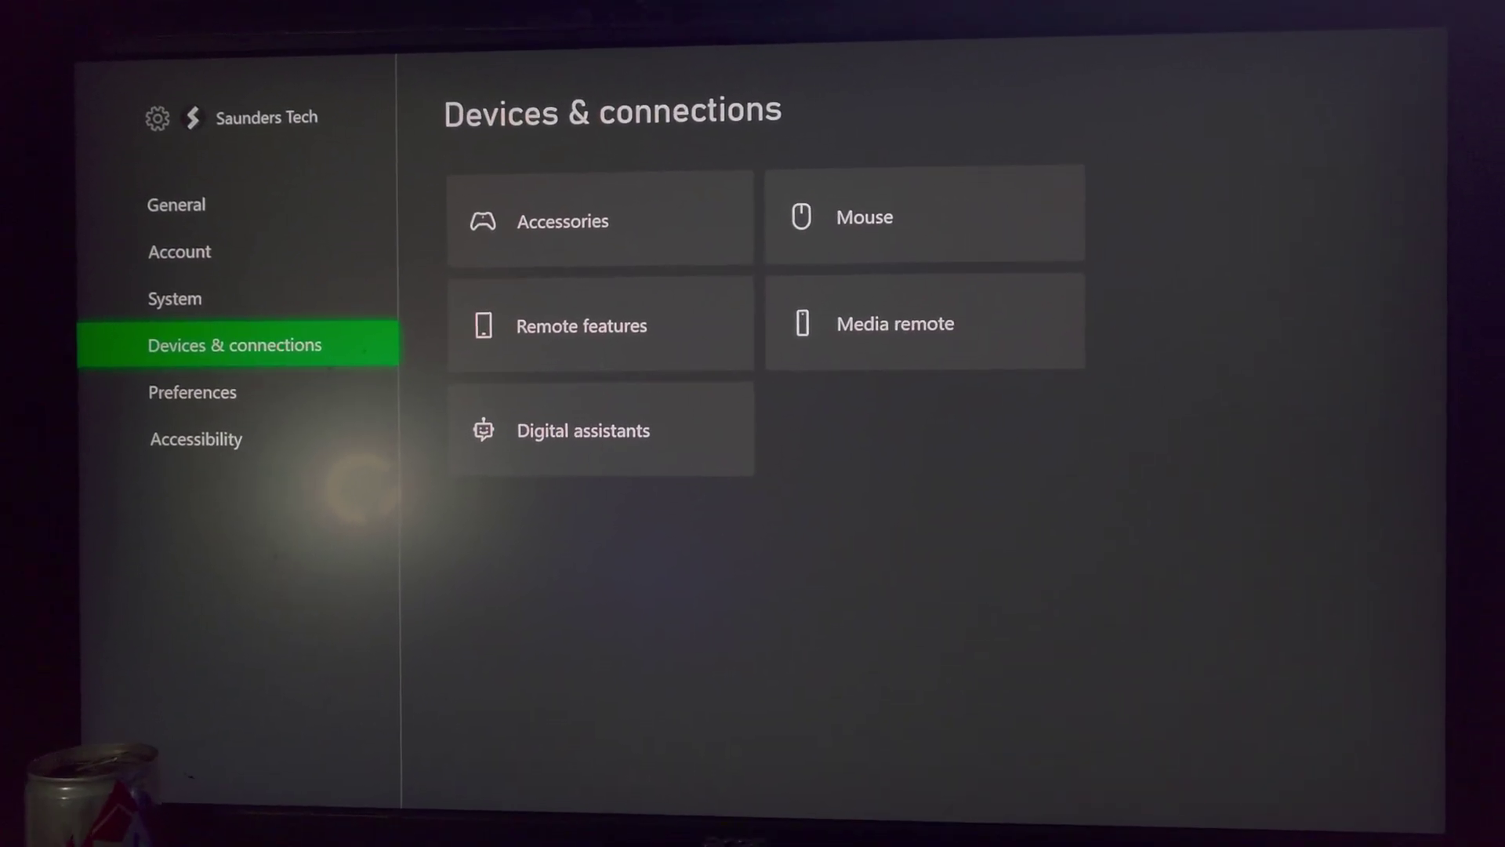
Navigate the console's Devices & connections settings to Remote features and enable them.
key("Right")
key("Down")
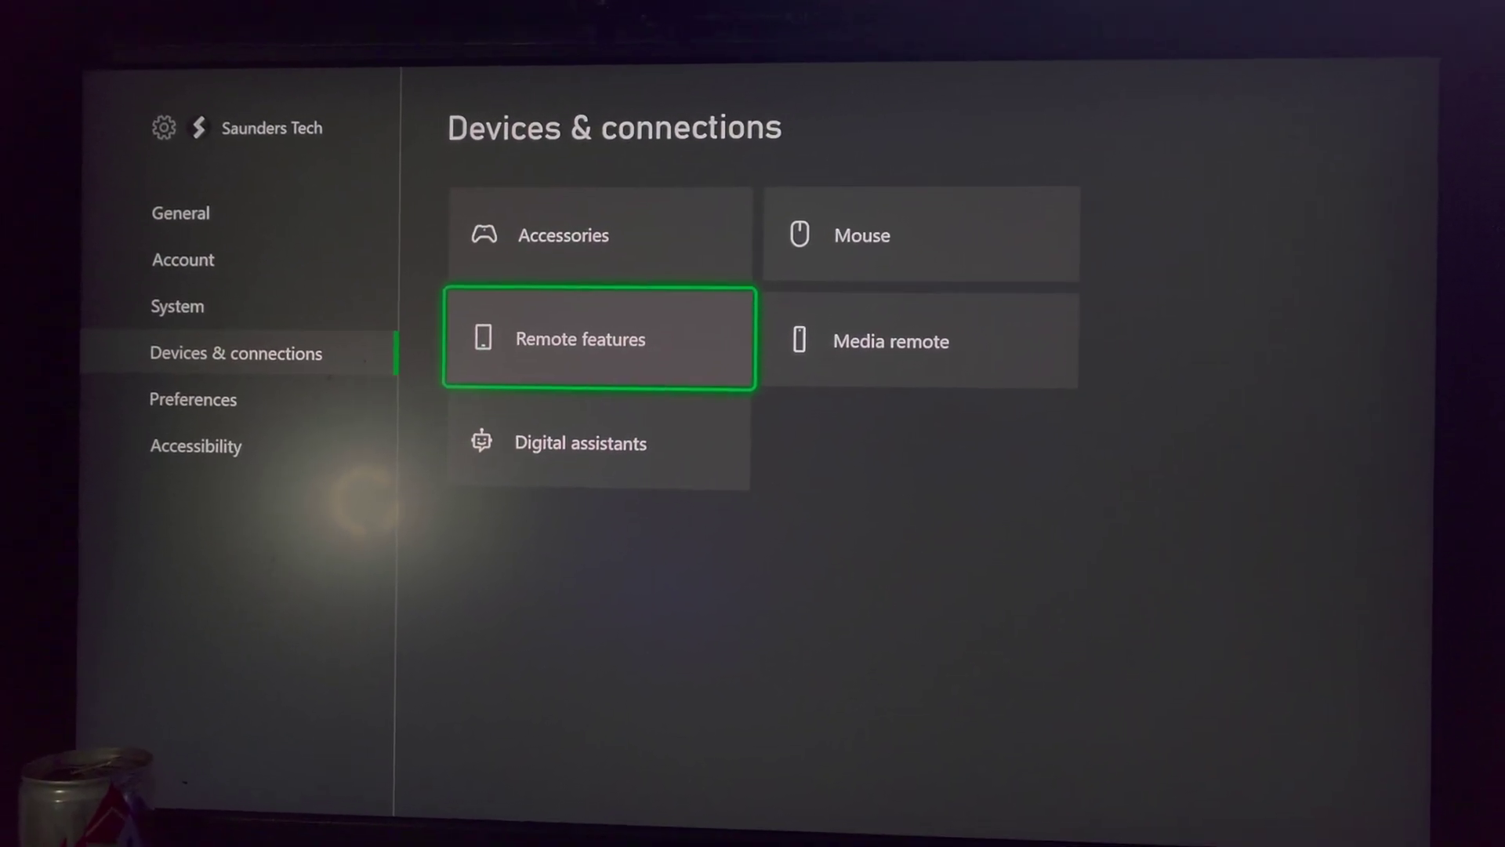
key("Return")
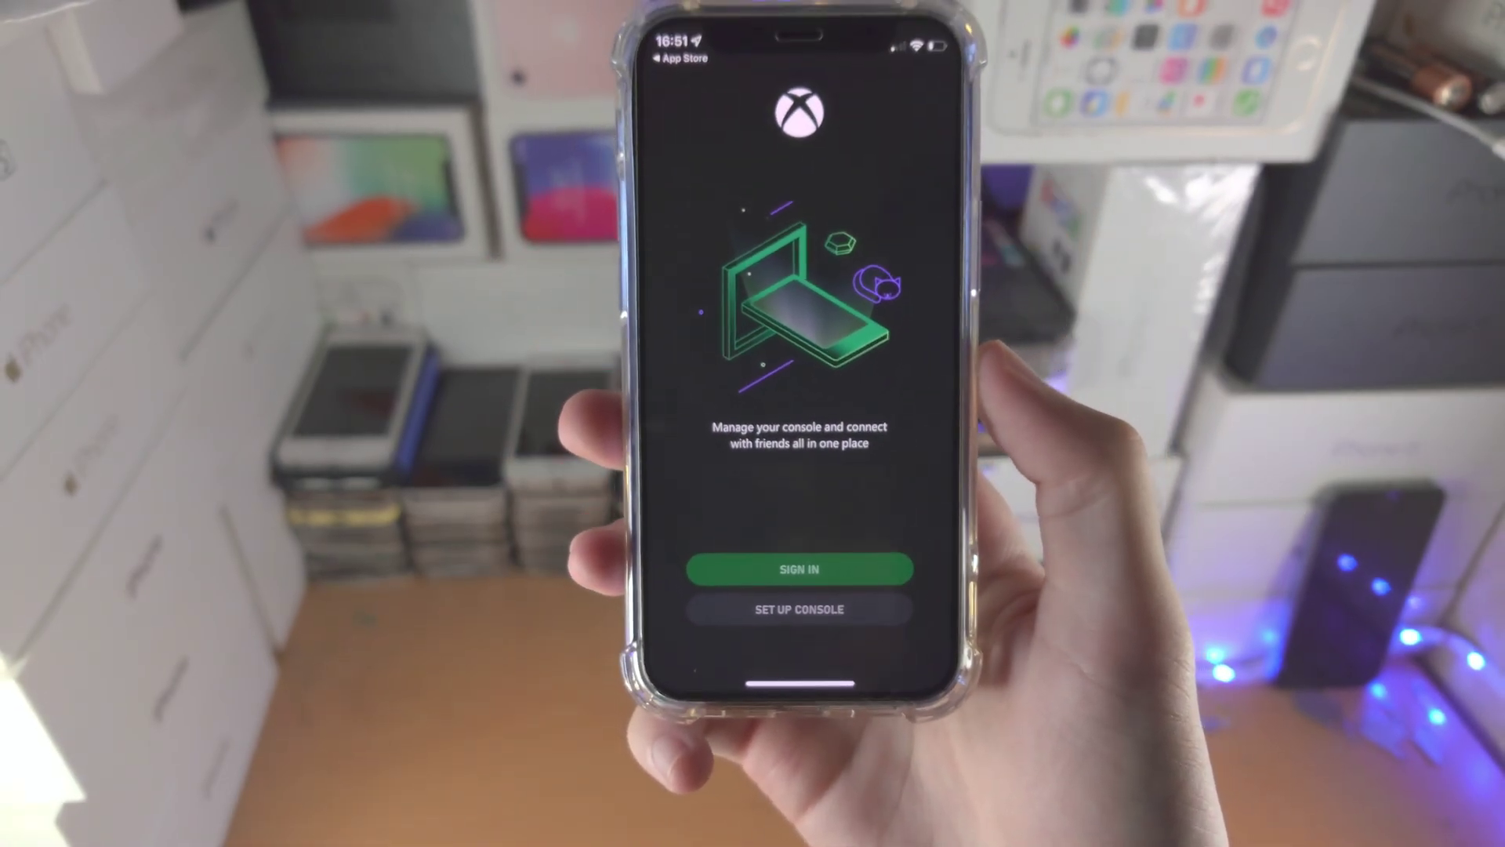
Start signing in to the Xbox account from the app's welcome screen.
left_click(796, 558)
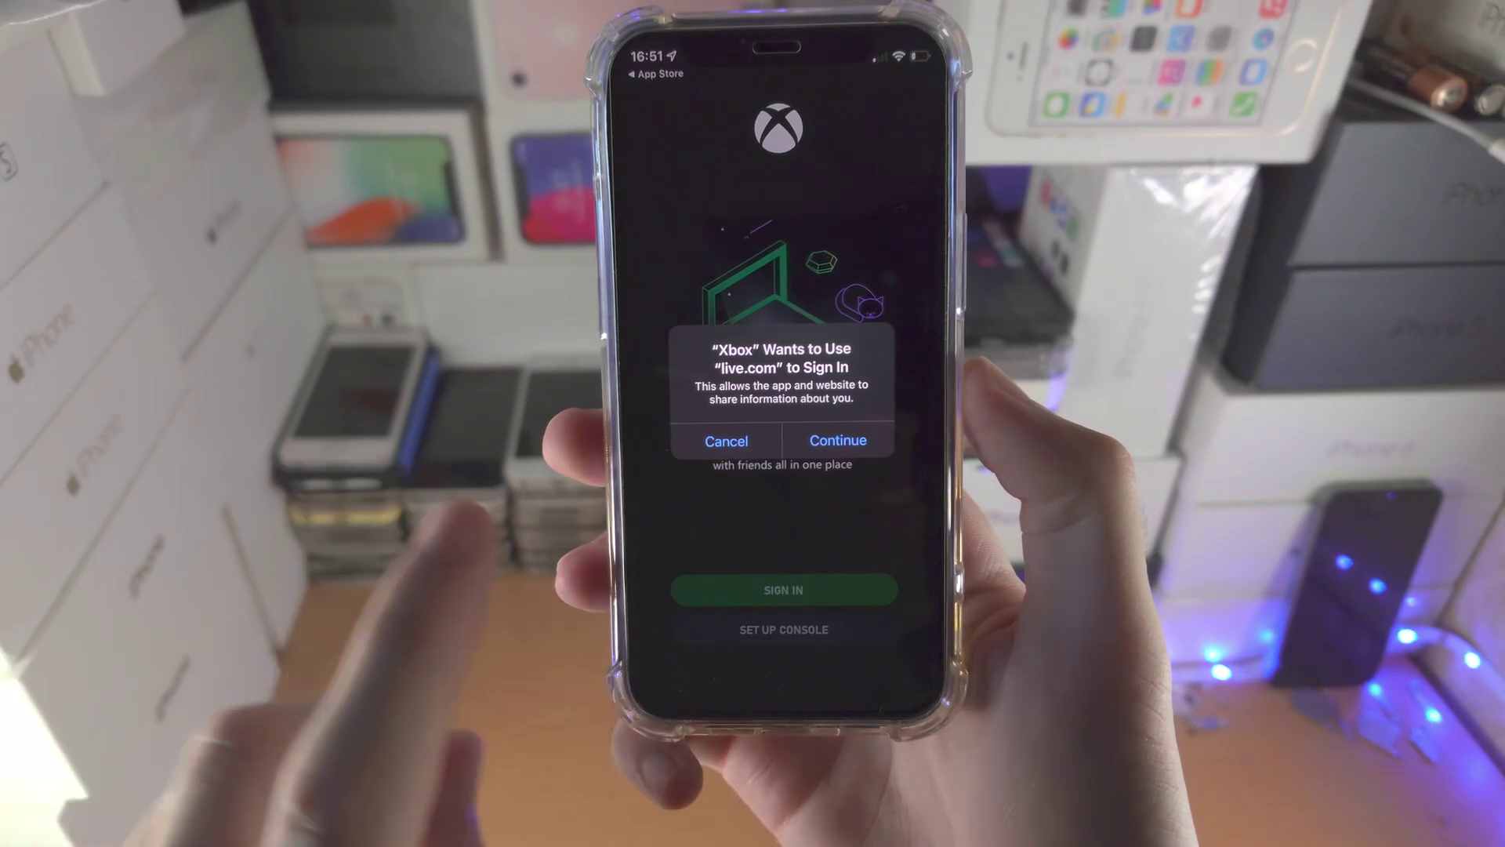